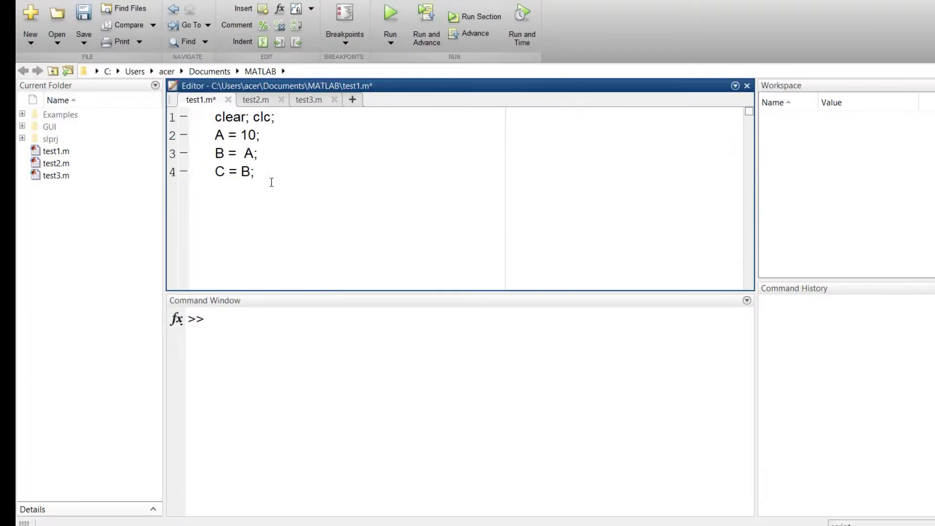
Place a breakpoint in test1.m's gutter at line 3 and save the file
click(270, 182)
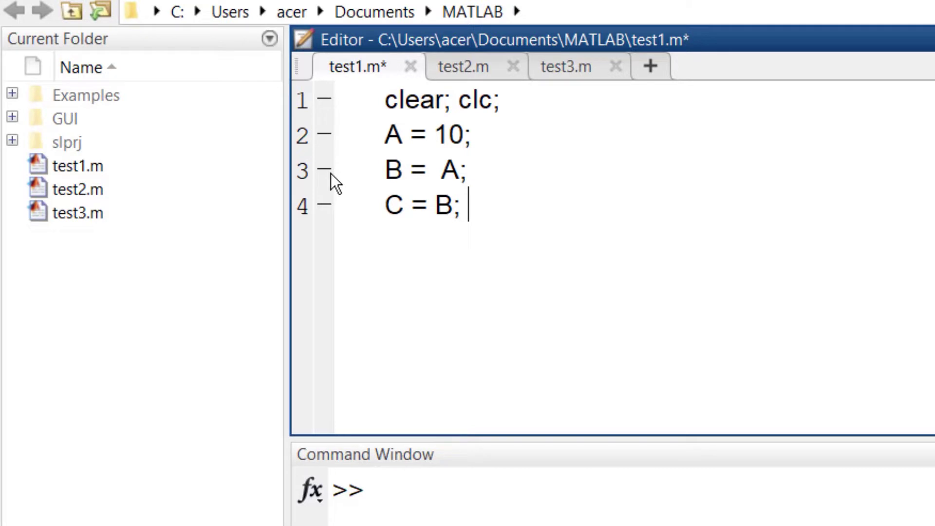
click(325, 169)
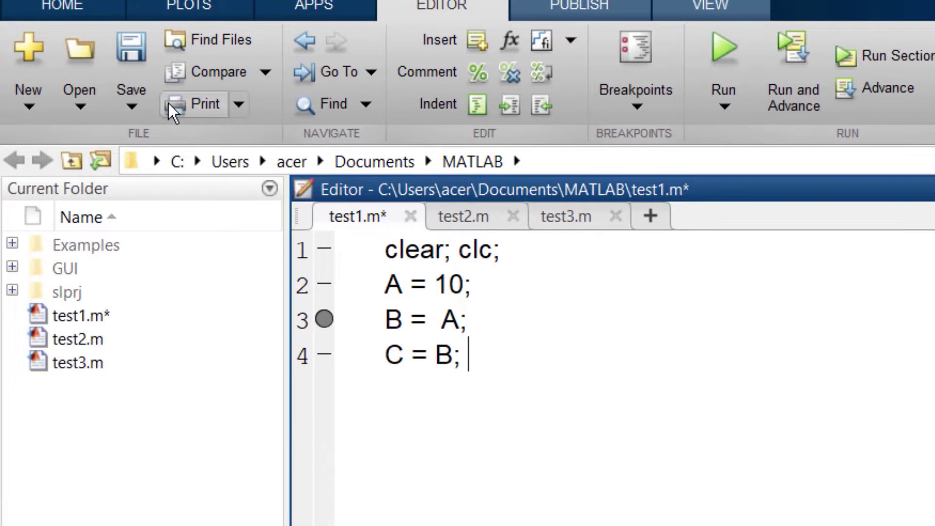
click(143, 69)
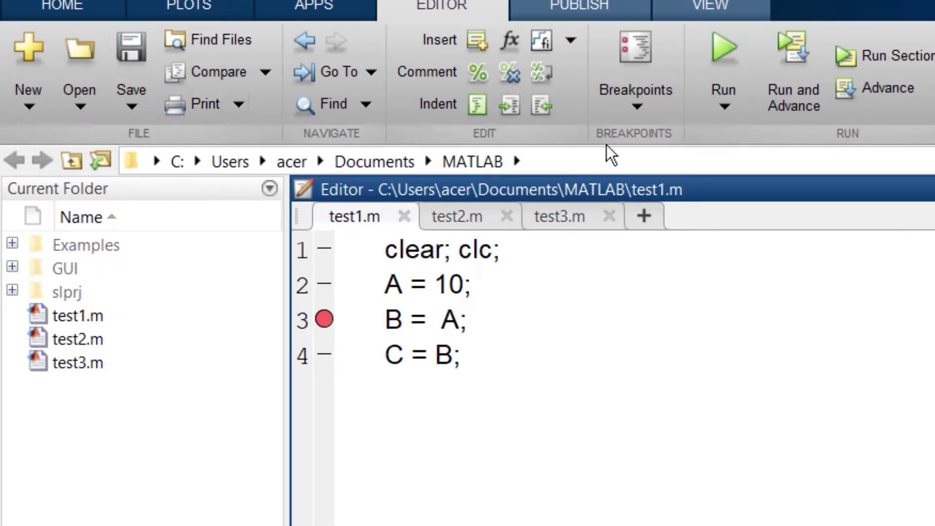
Run test1 to the line-3 breakpoint, step once, and continue until A, B, C equal 10
click(717, 57)
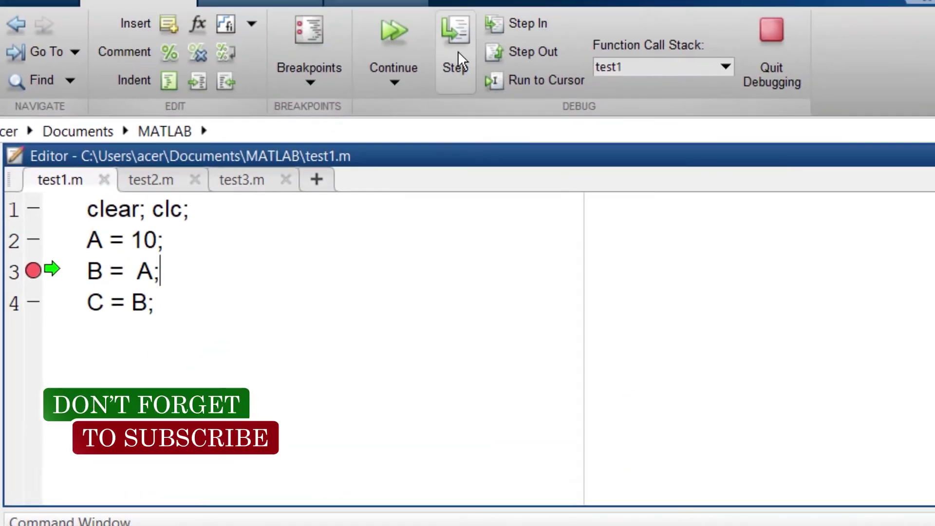
click(458, 54)
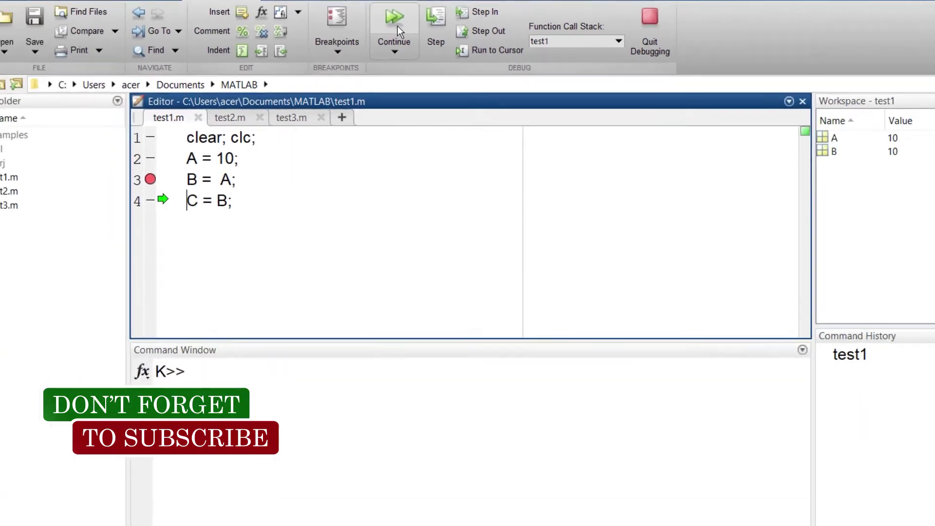
click(397, 26)
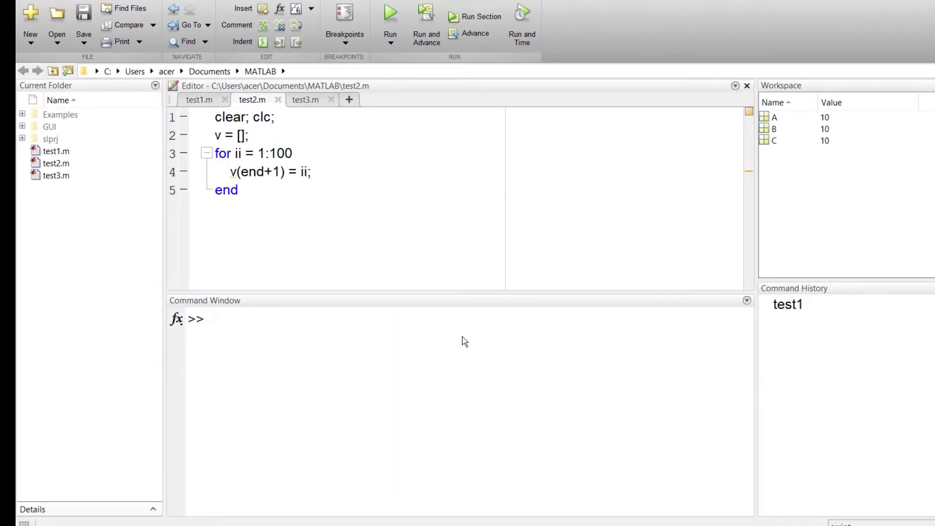
Set a breakpoint inside test2's loop with the command dbstop test2 4
click(412, 271)
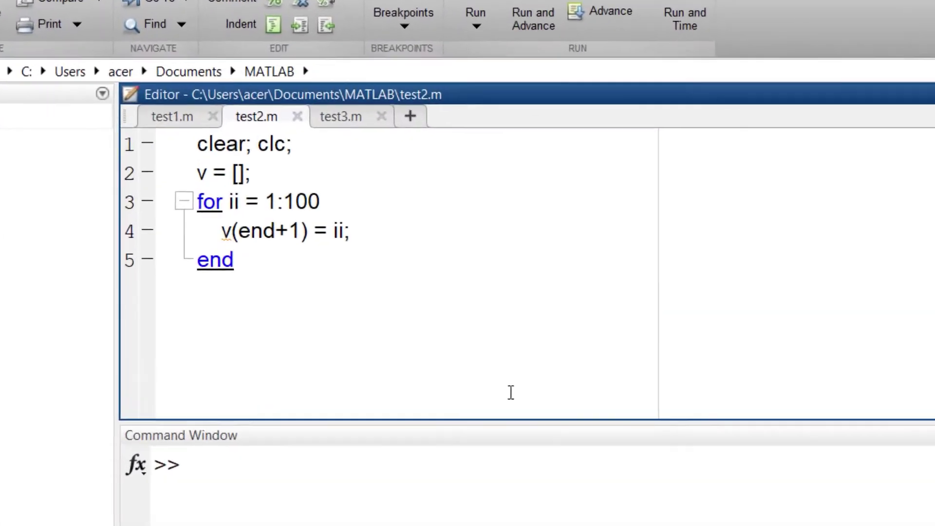
click(672, 501)
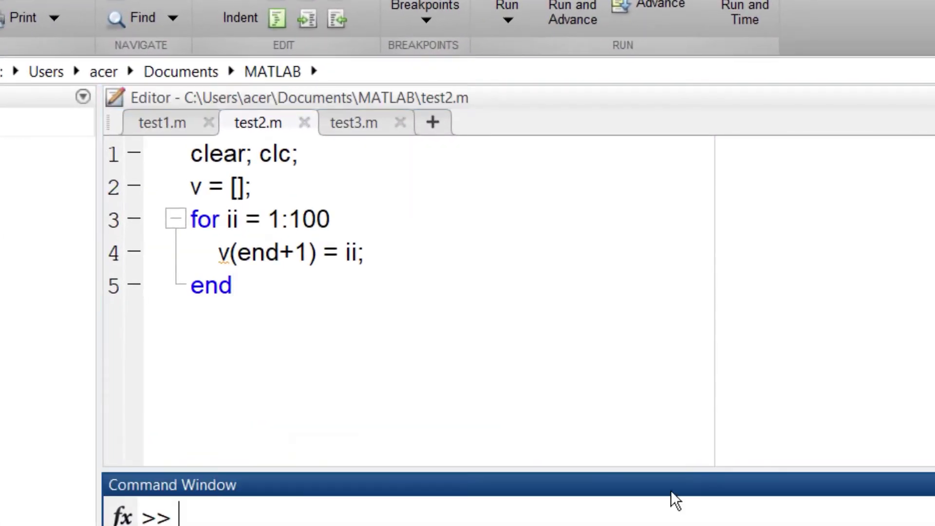
text(dbs)
text(top)
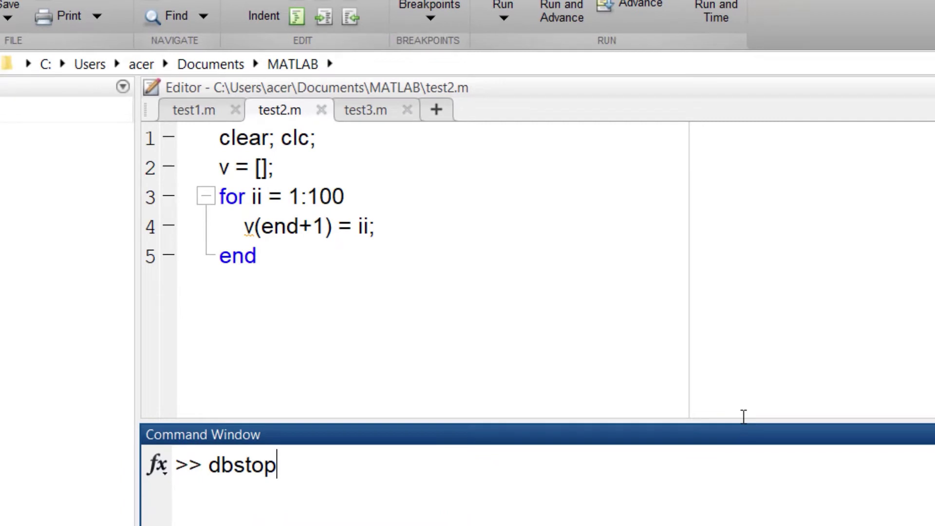
text( tes)
text(t2 )
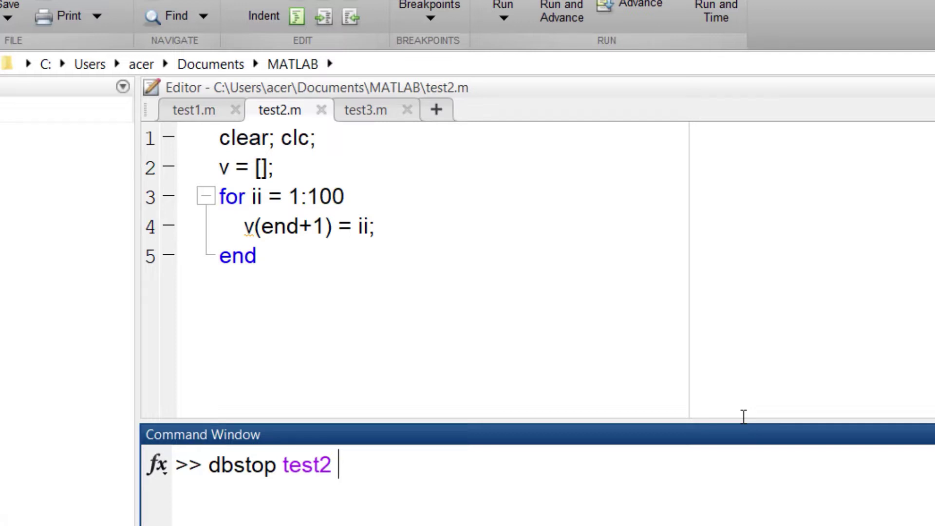
text(4)
key(Return)
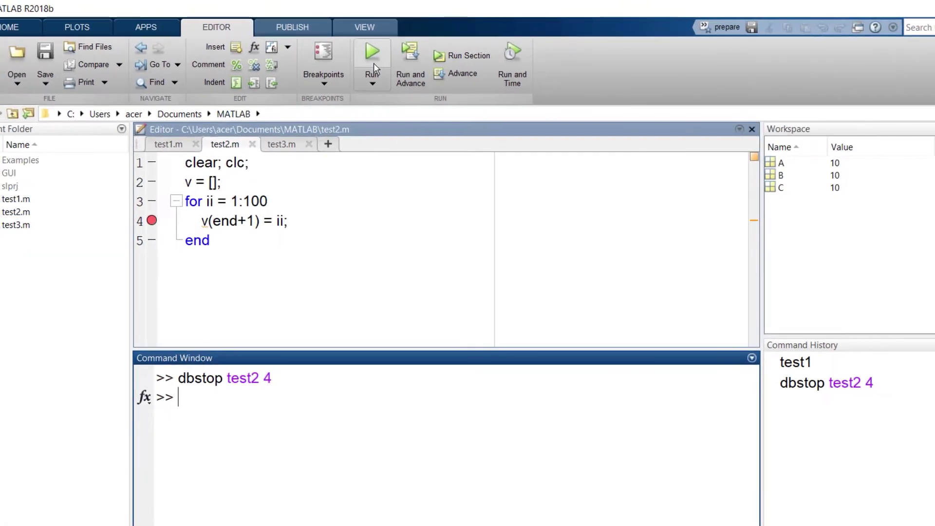
Run test2 and resume past the loop breakpoint until ii is 6 and v is [1,2,3,4,5]
click(374, 63)
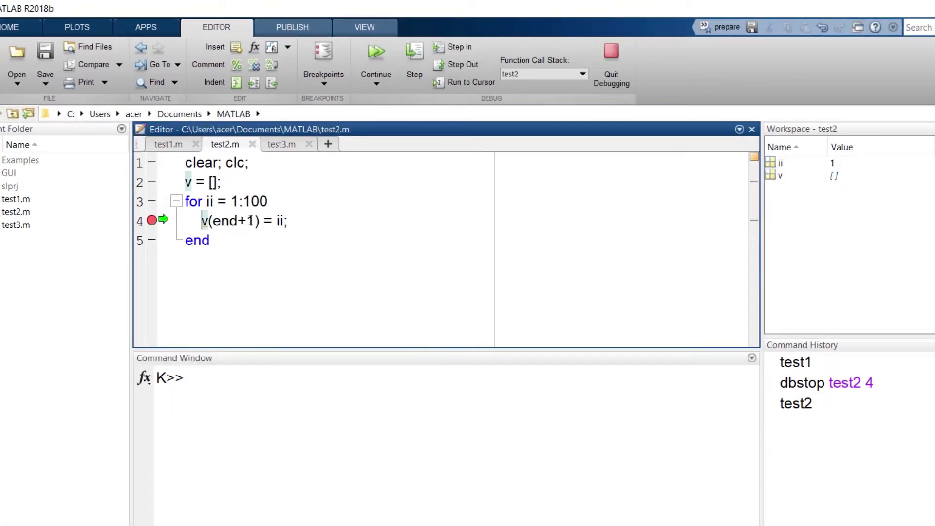
click(374, 56)
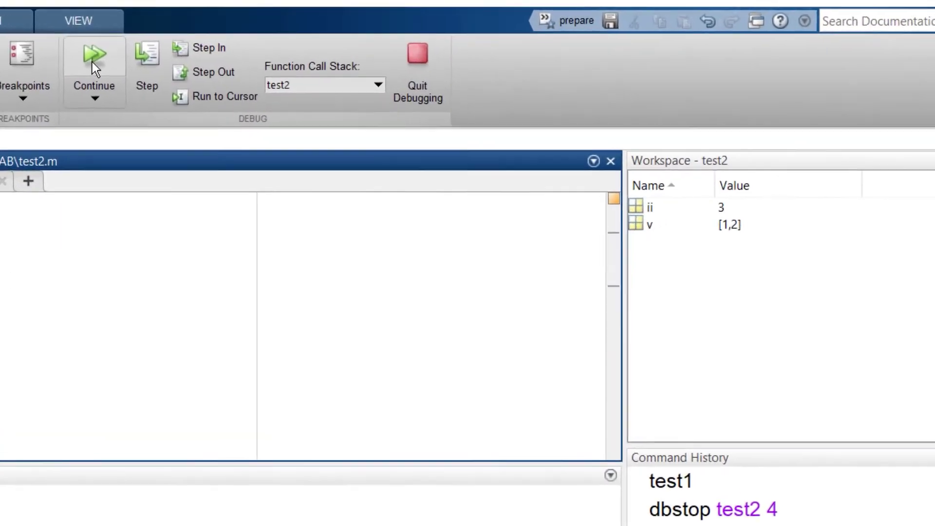
click(375, 56)
click(57, 62)
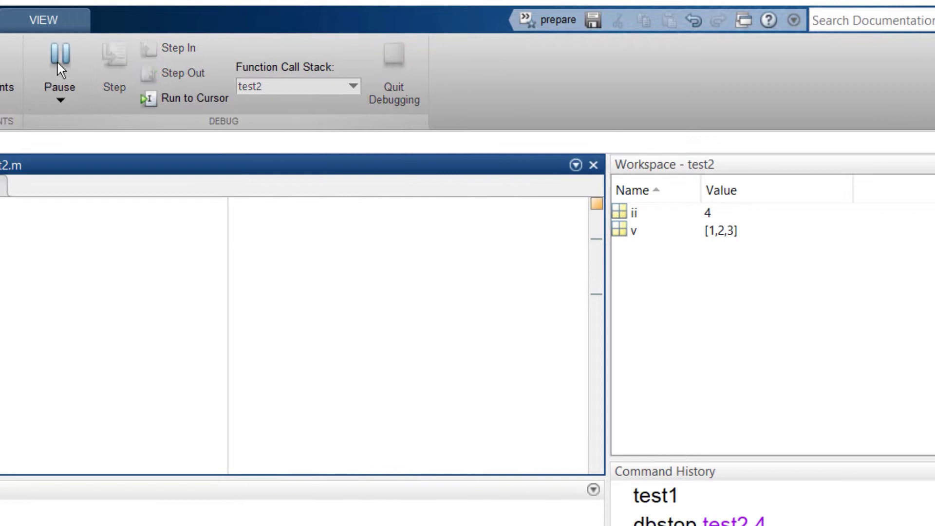
click(58, 63)
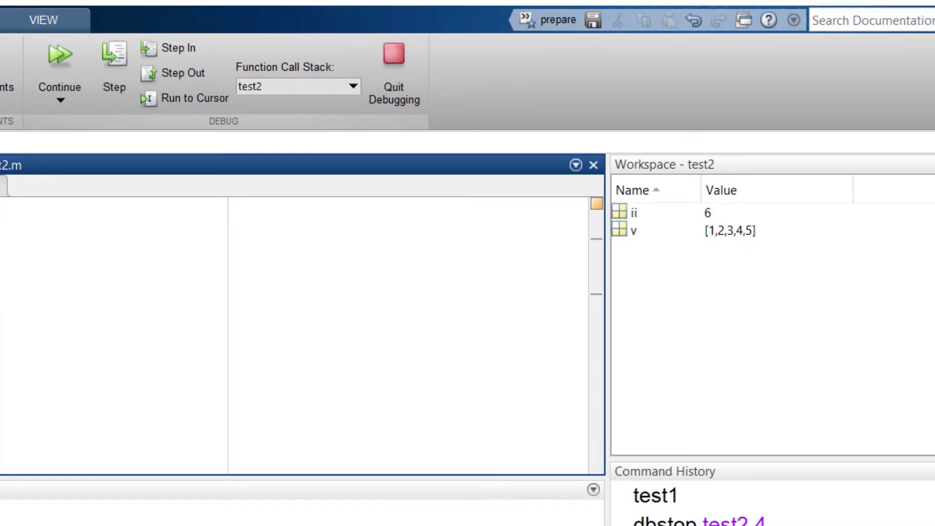
click(144, 509)
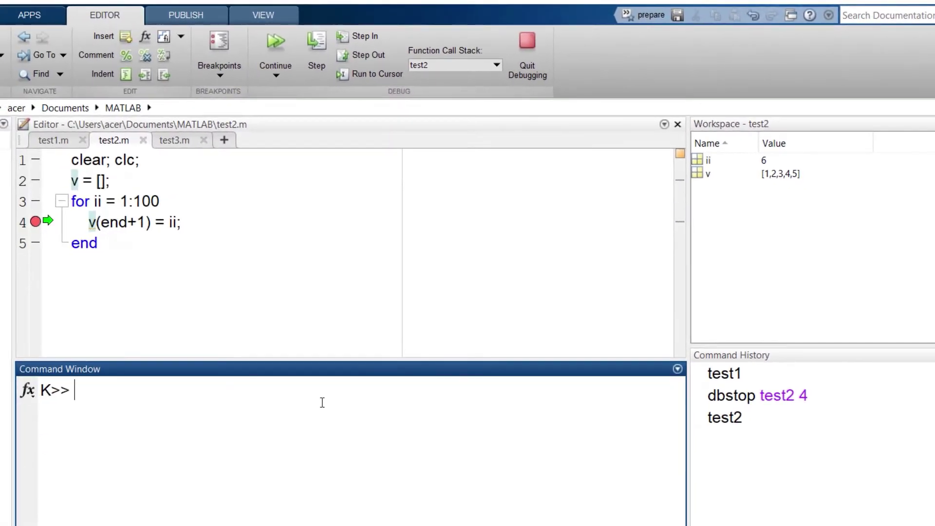
text(dbcont)
Repeat the continue command until ii reaches 11 and v holds 1–10, then run dbquit
key(Return)
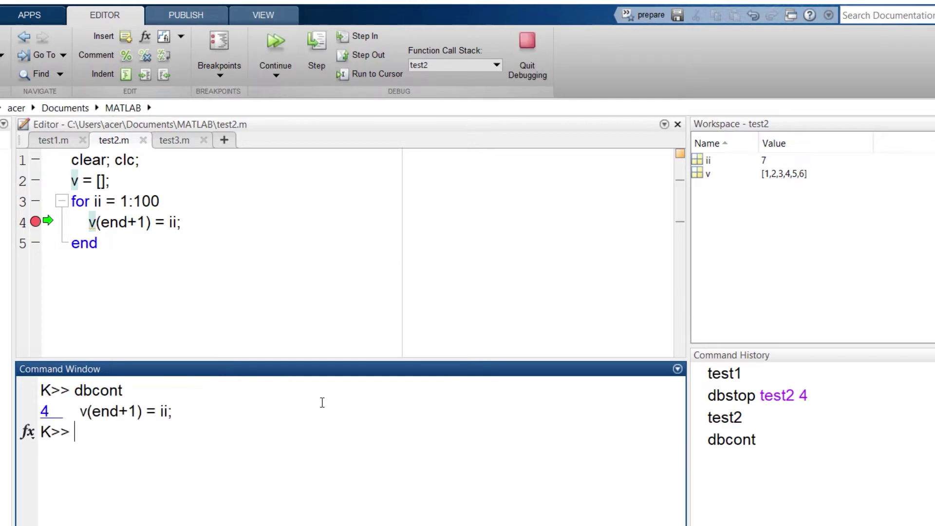
key(Up)
key(Return)
key(Up)
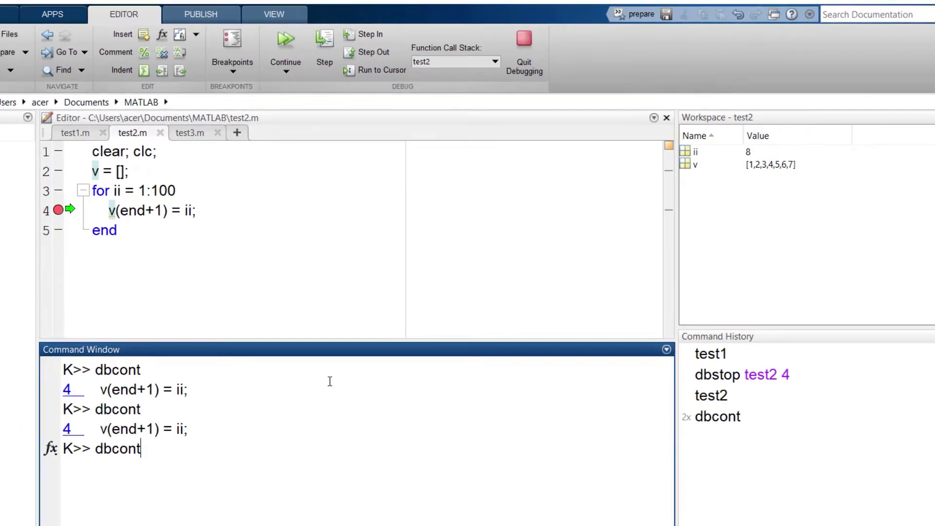
key(Return)
key(Up)
key(Return)
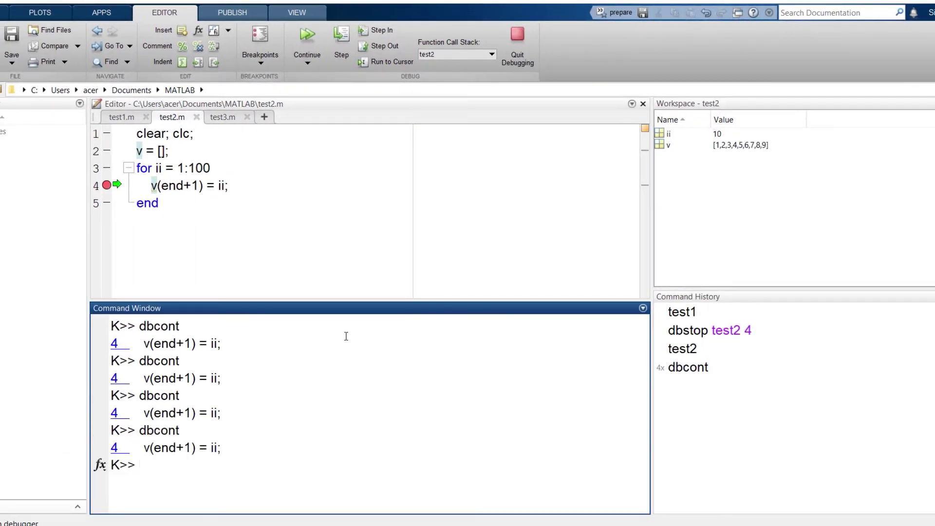
key(Up)
key(Return)
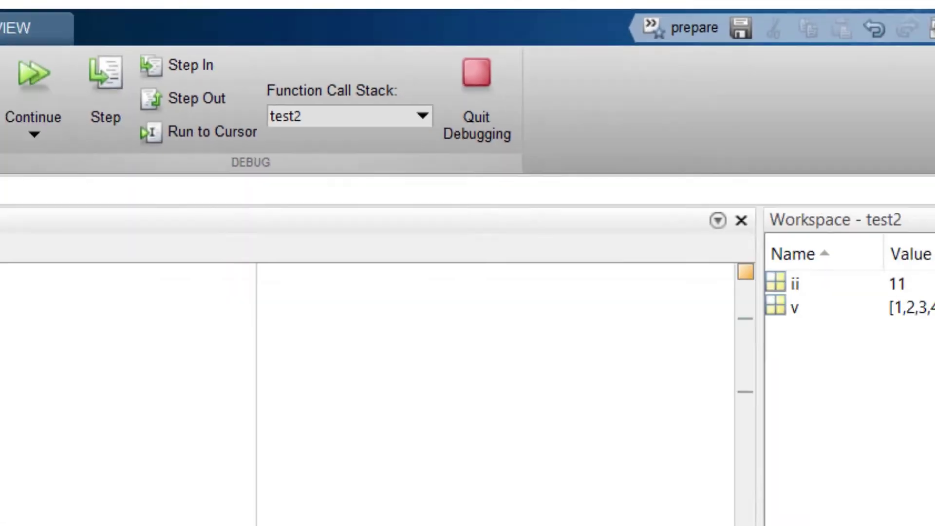
text(dbquit)
key(Return)
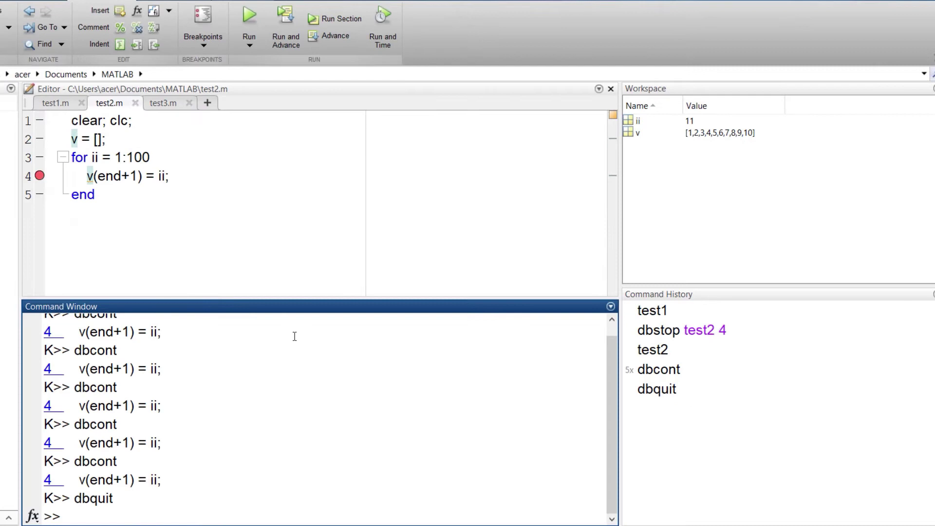
Clear the line-4 breakpoint and insert 'if ii == 31', 'keyboard', 'end' inside the loop
click(39, 176)
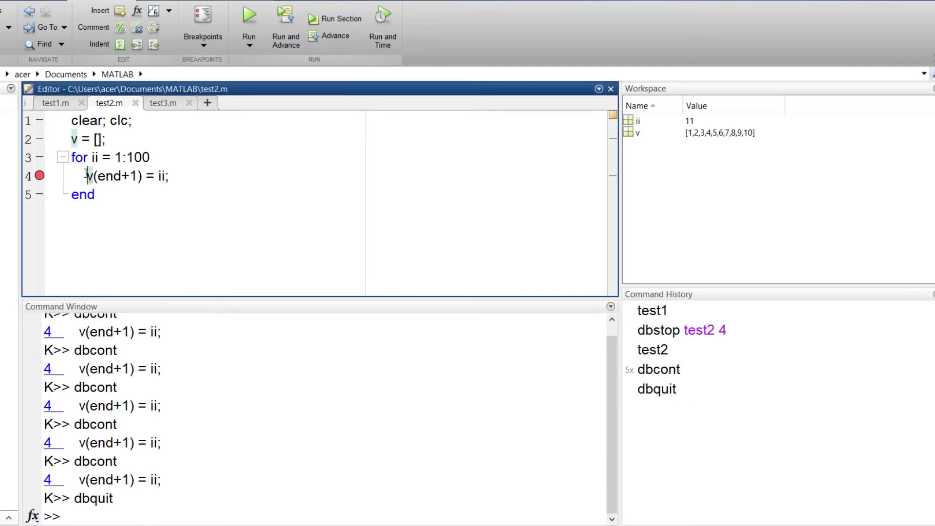
click(169, 162)
key(Return)
text(if ii =)
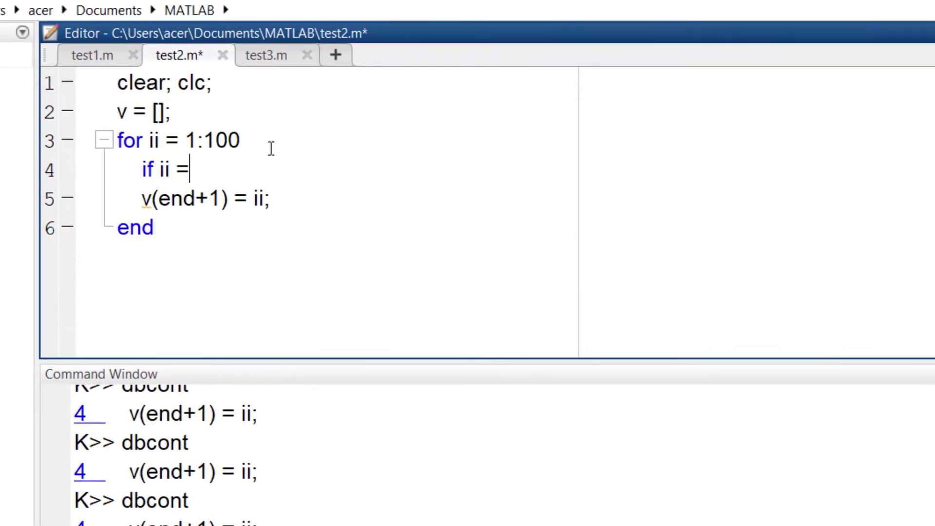
text(= 31)
key(Return)
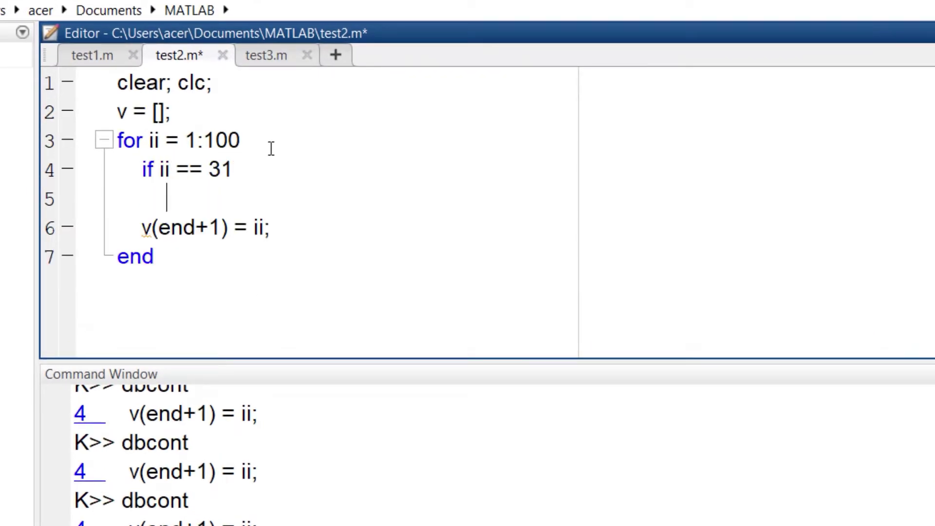
text(keu)
key(BackSpace)
text(y)
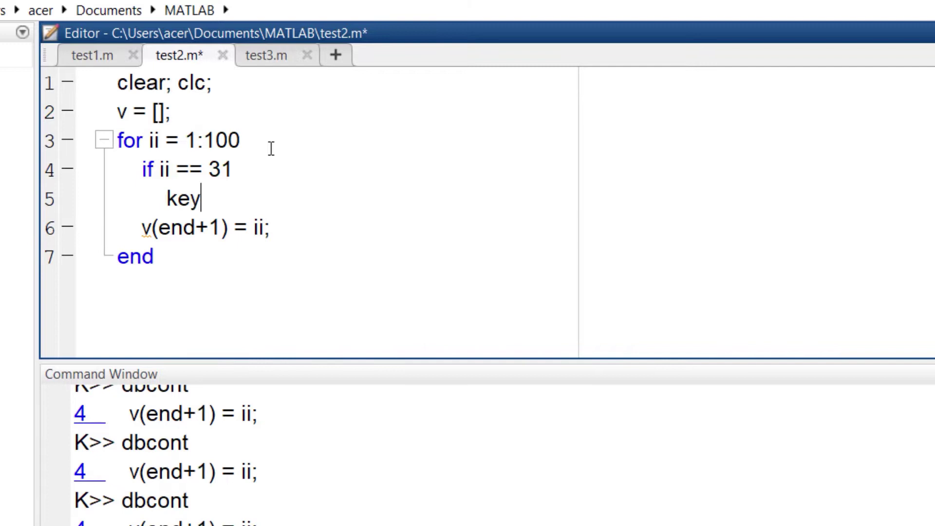
text(board)
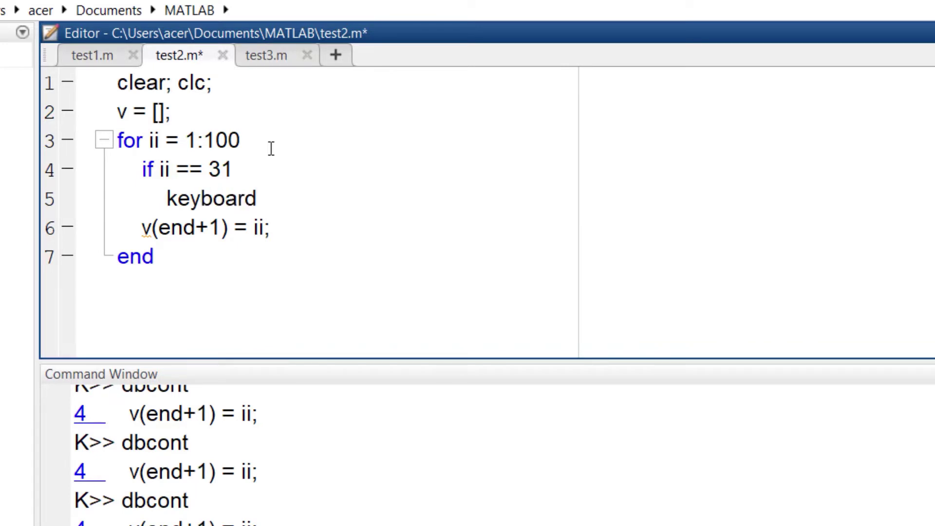
key(Return)
text(end)
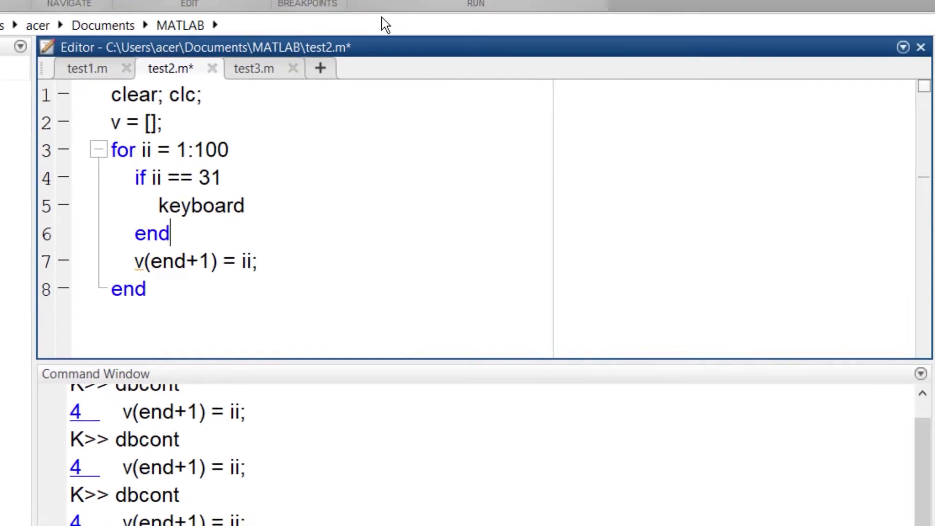
Run test2 to the ii = 31 pause, resume until ii is 100, then delete the if/keyboard block
click(299, 24)
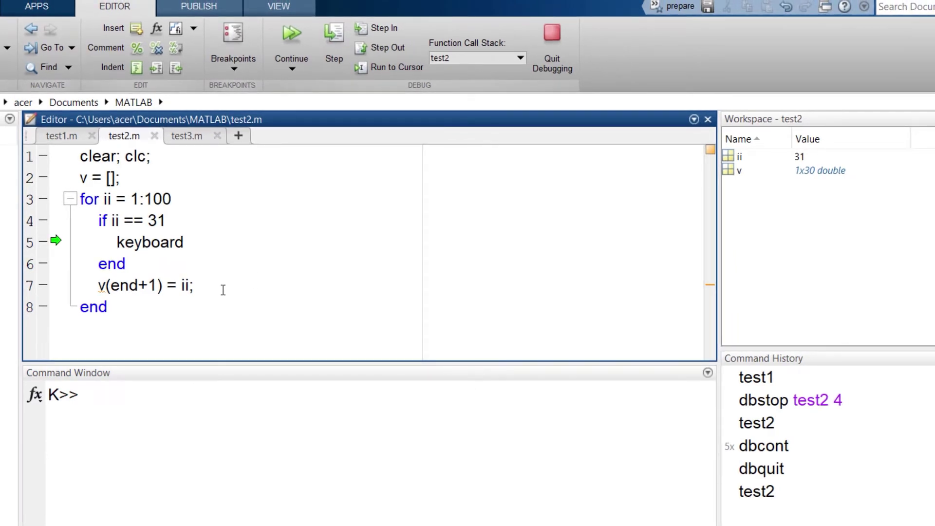
click(288, 37)
click(160, 314)
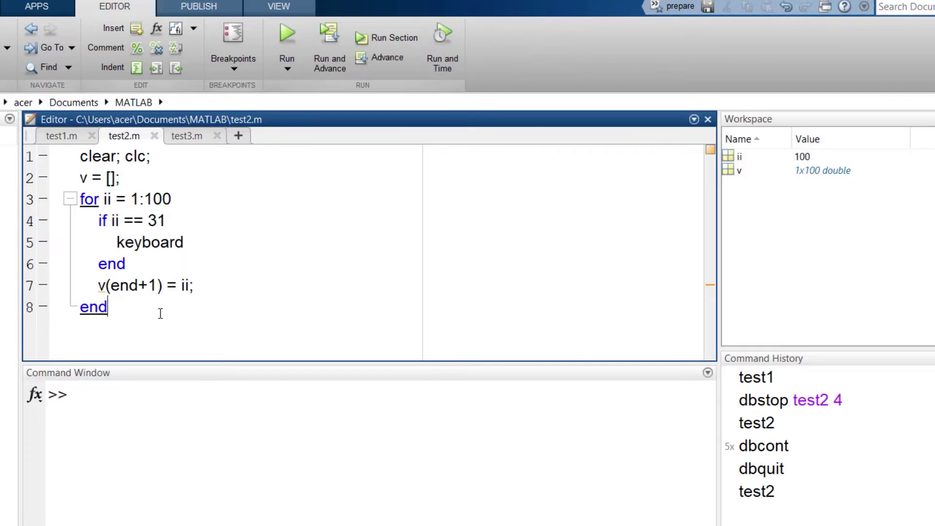
drag(127, 263, 56, 225)
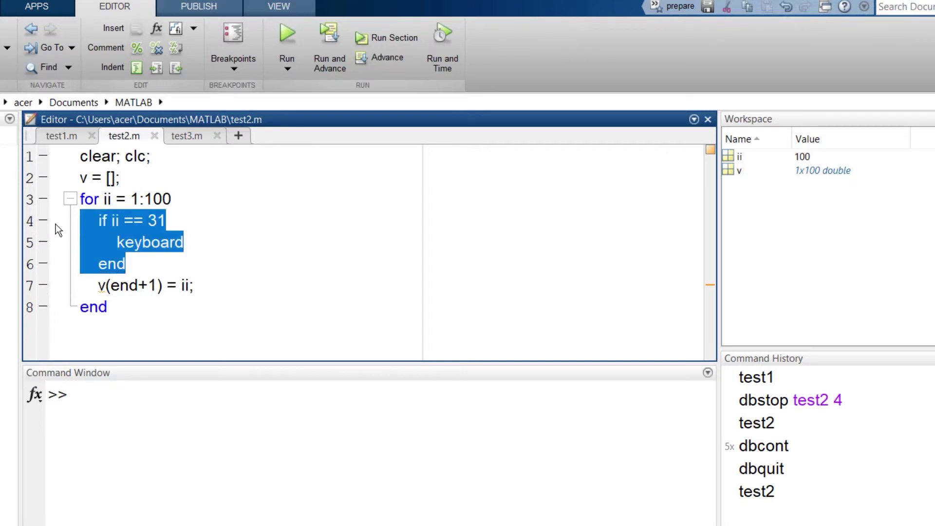
key(Delete)
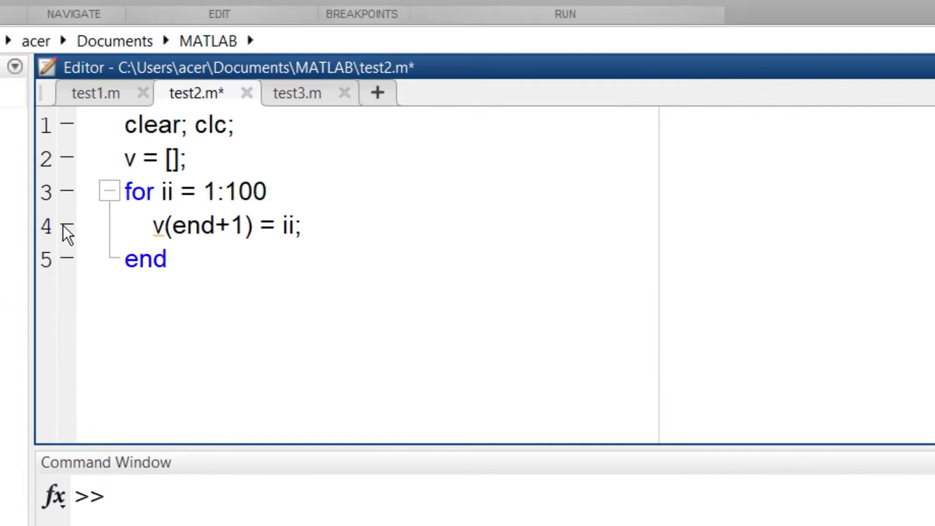
Give line 4 a breakpoint with condition ii == 19, run to it, and quit debugging
click(79, 223)
right_click(79, 224)
click(120, 244)
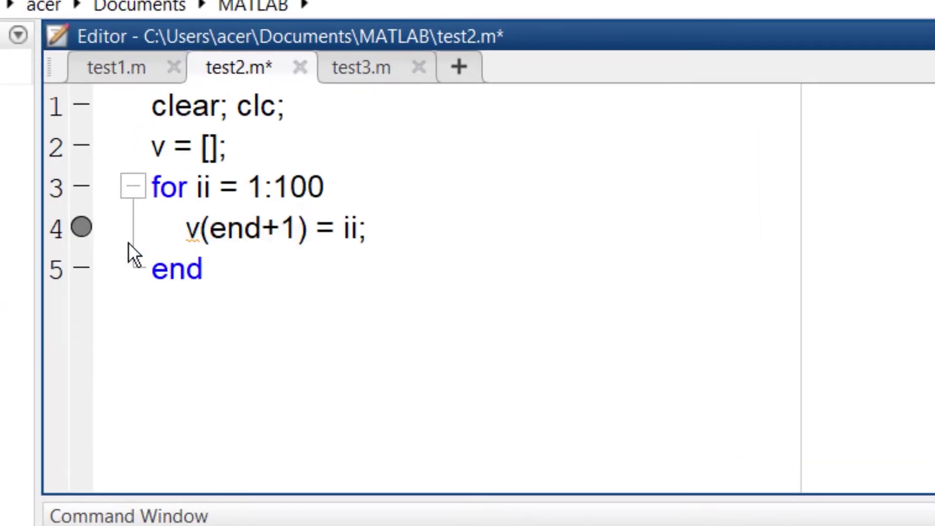
text(ii == )
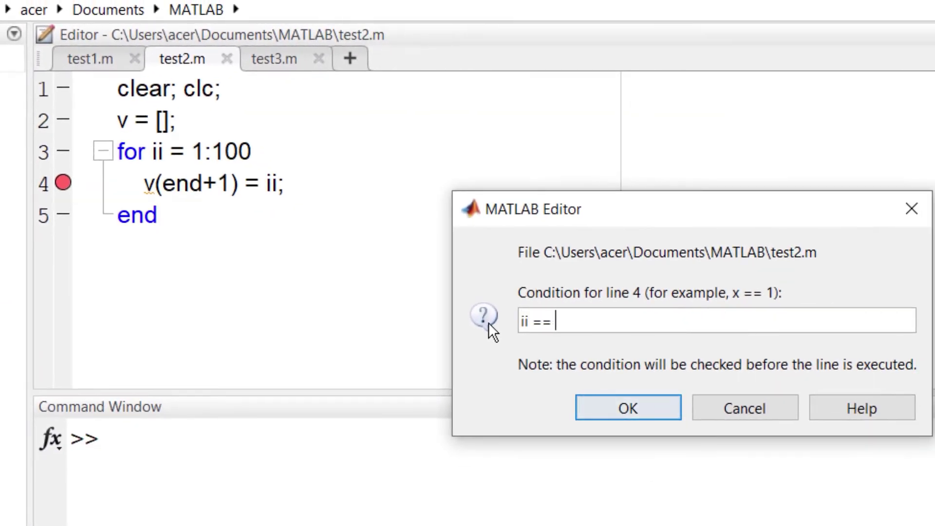
text(19)
click(625, 408)
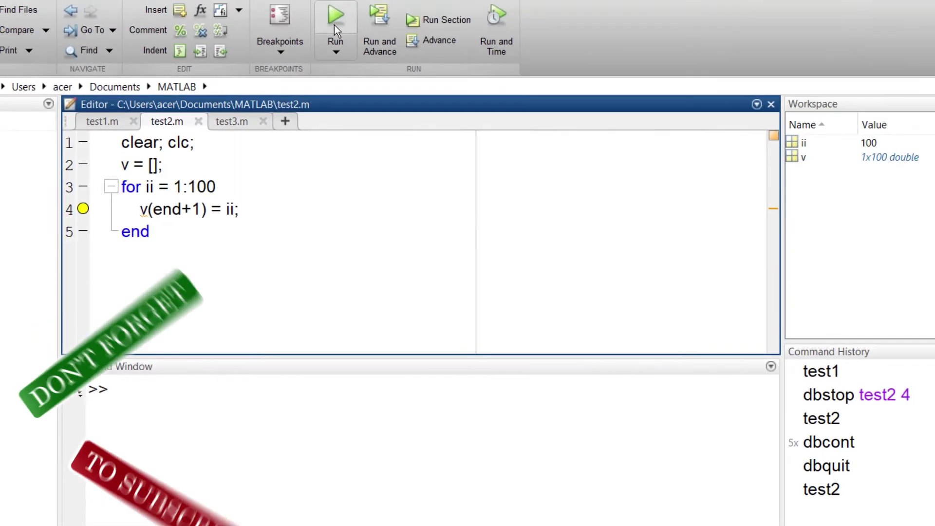
click(330, 31)
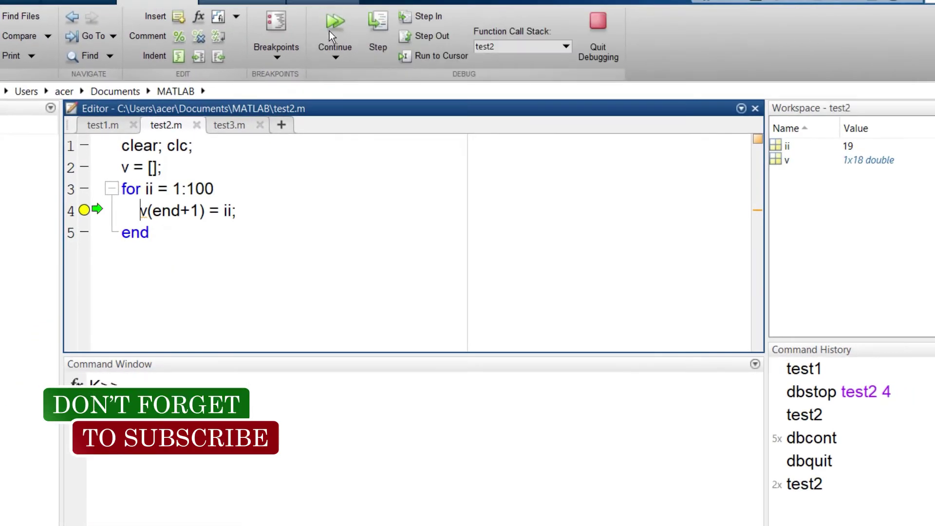
click(603, 57)
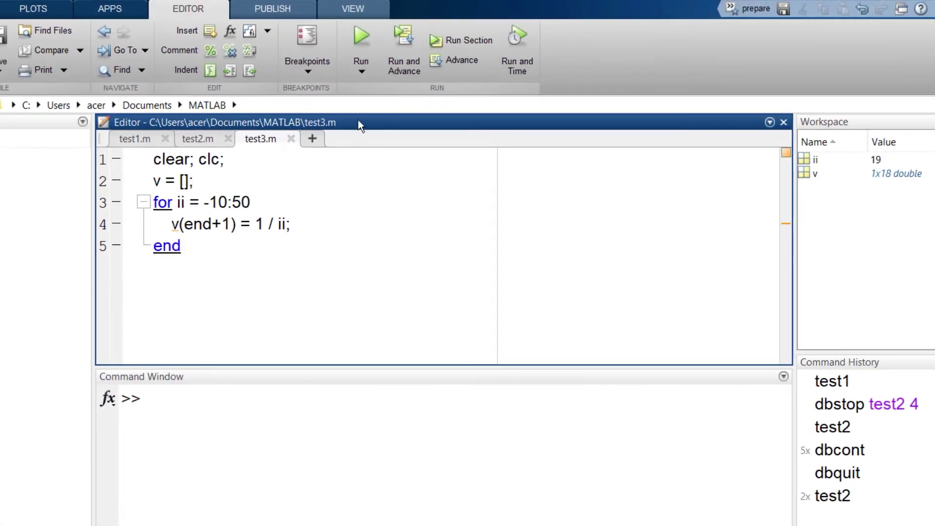
Run test3, display v, enlarge the Command Window, and highlight the Inf value
click(370, 43)
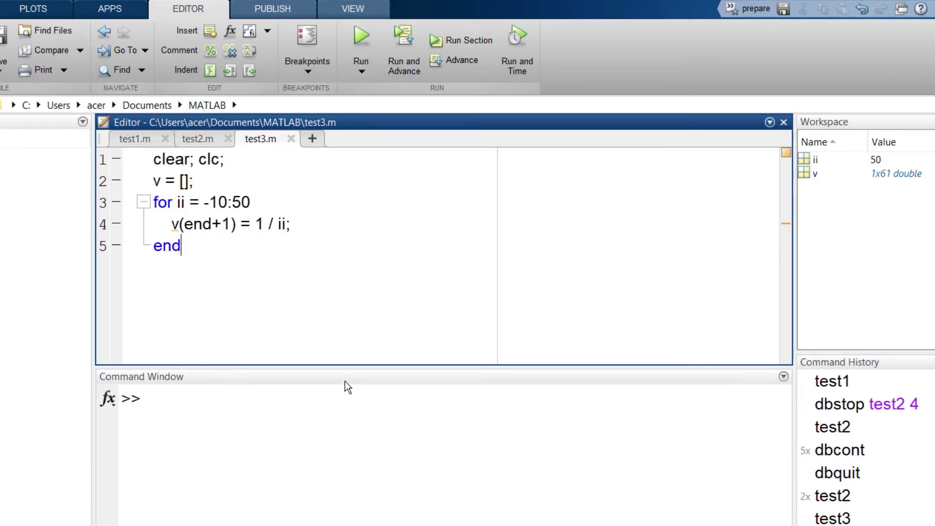
click(338, 398)
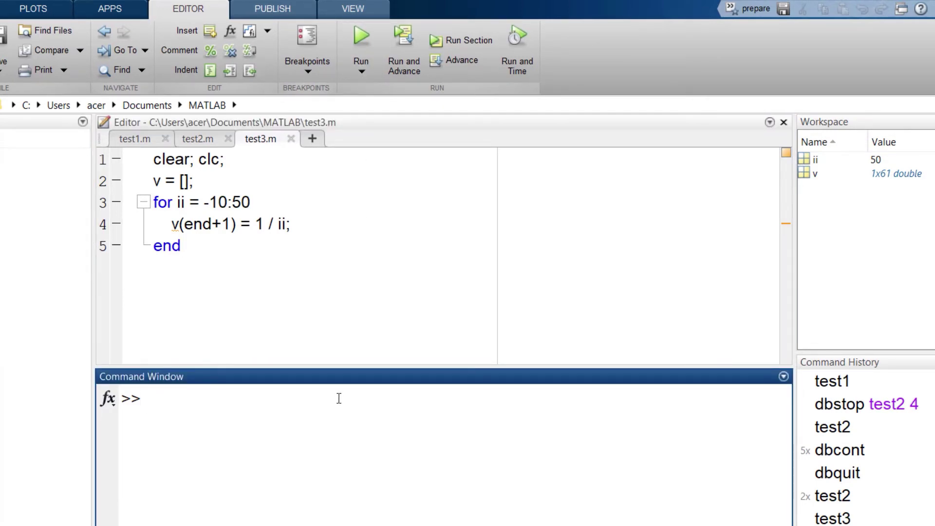
text(v)
key(Return)
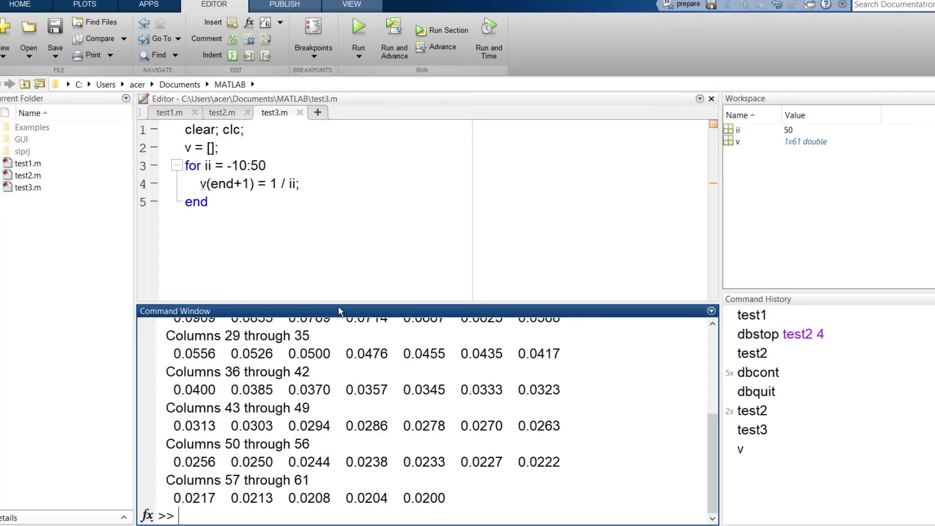
drag(338, 310, 336, 213)
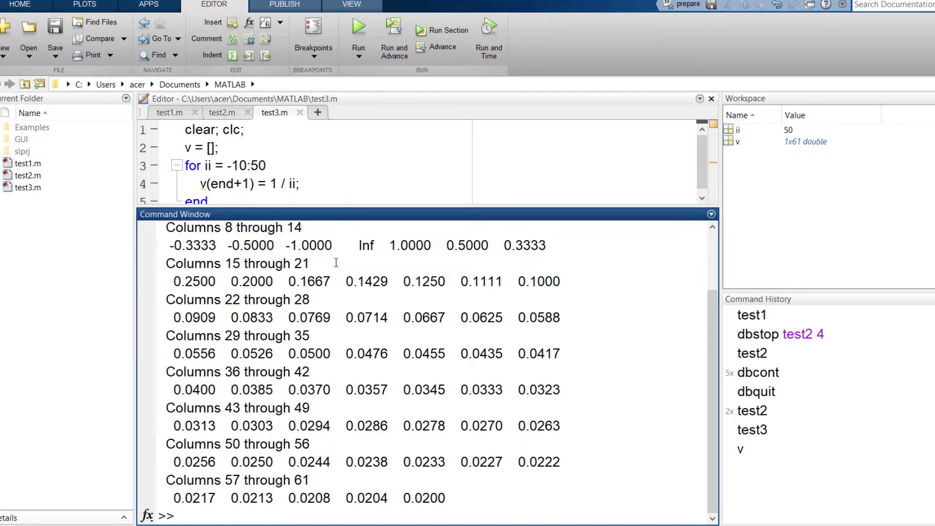
drag(359, 247, 374, 248)
click(375, 248)
text(he)
text(lp dbstop)
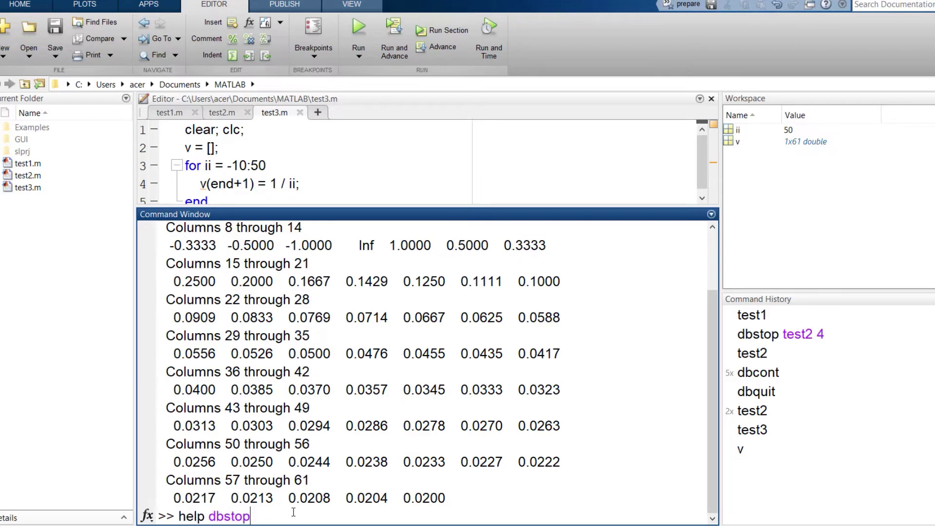
Show help dbstop and mark its 'if warning' and 'if error IDENTIFIER' syntax forms
key(Return)
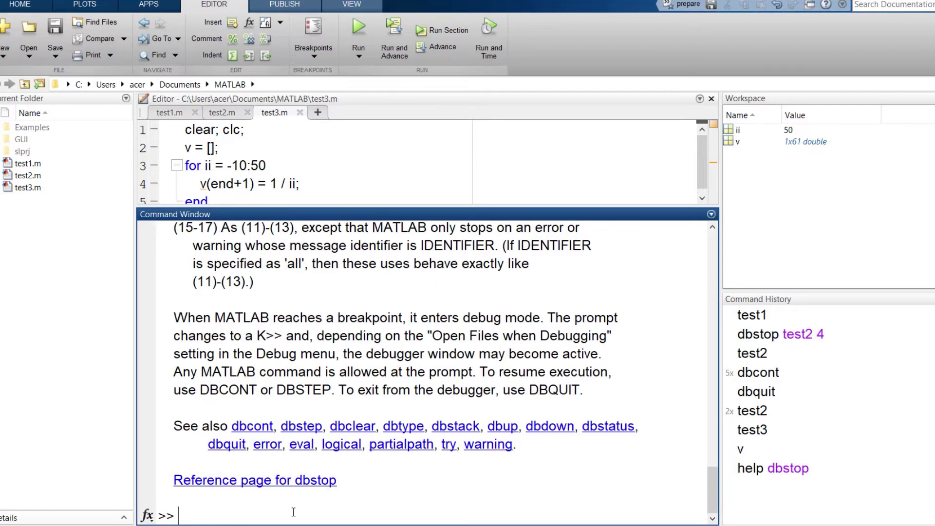
scroll(315, 438, up, 3)
scroll(319, 427, up, 2)
scroll(318, 428, up, 4)
scroll(318, 428, up, 5)
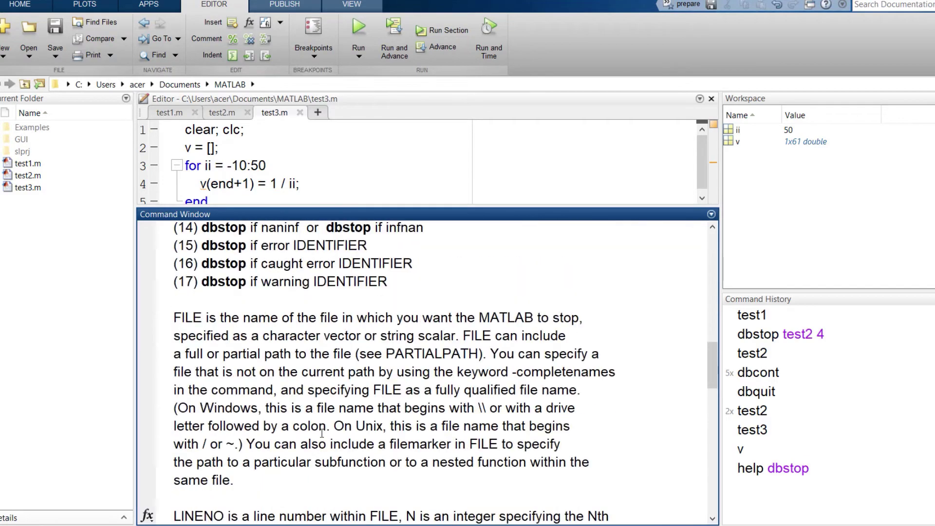
scroll(319, 428, up, 5)
scroll(319, 428, up, 2)
scroll(307, 418, down, 2)
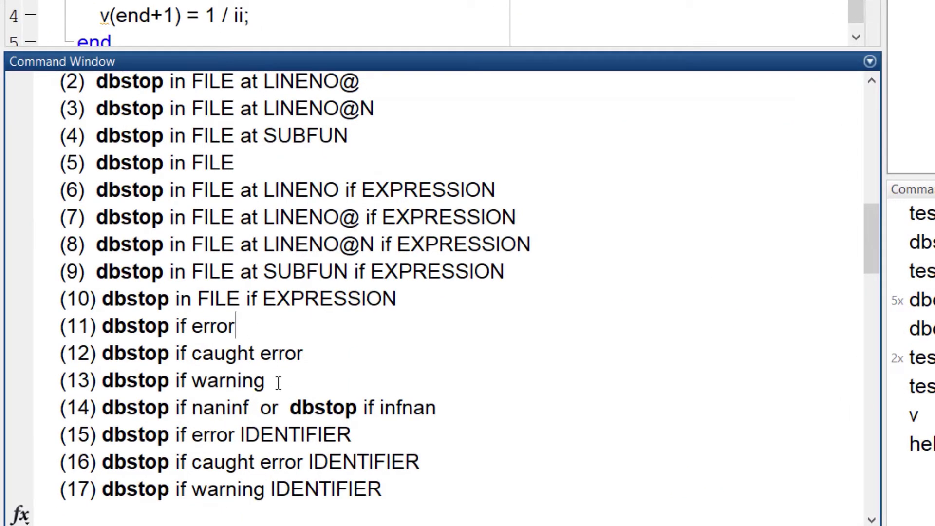
click(277, 382)
click(353, 433)
text(dbs)
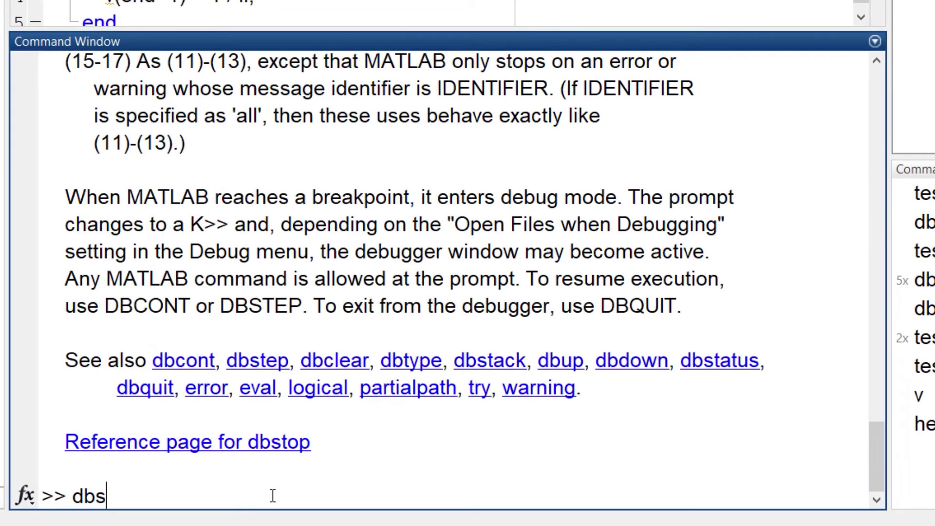
text(top if)
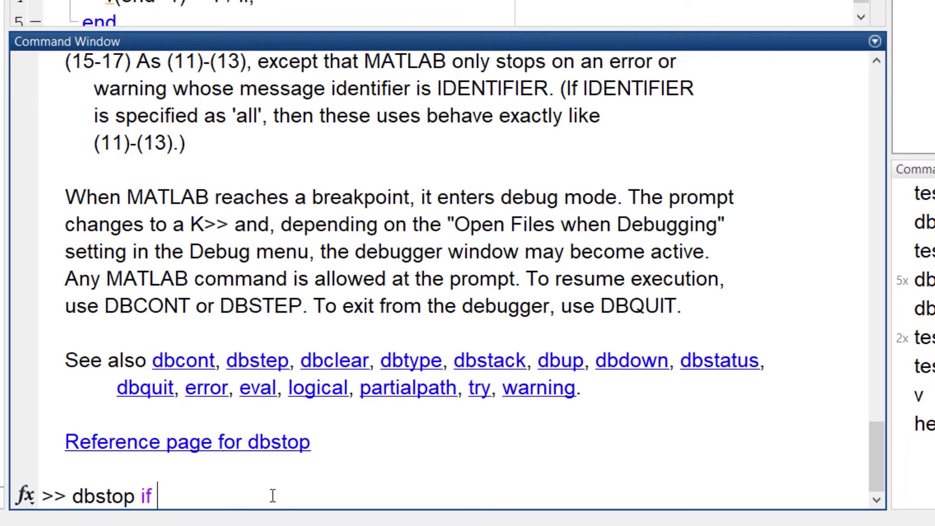
text( naninf)
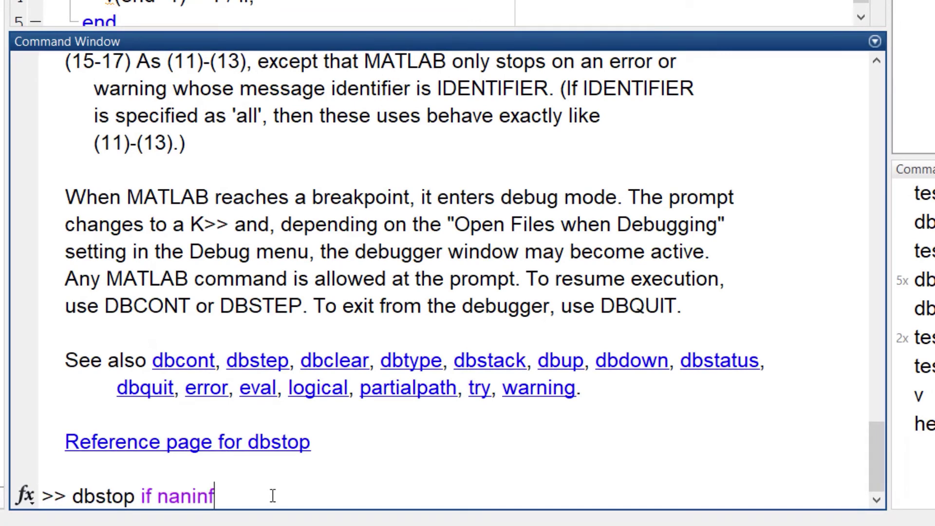
Enable dbstop if naninf, then run test3 so it halts at line 4's divide-by-zero
key(Return)
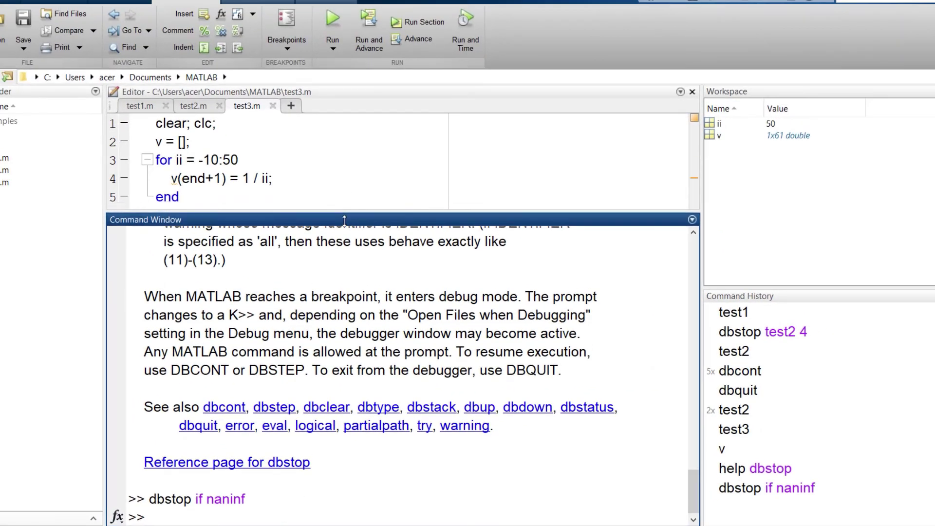
drag(348, 205, 332, 304)
click(337, 44)
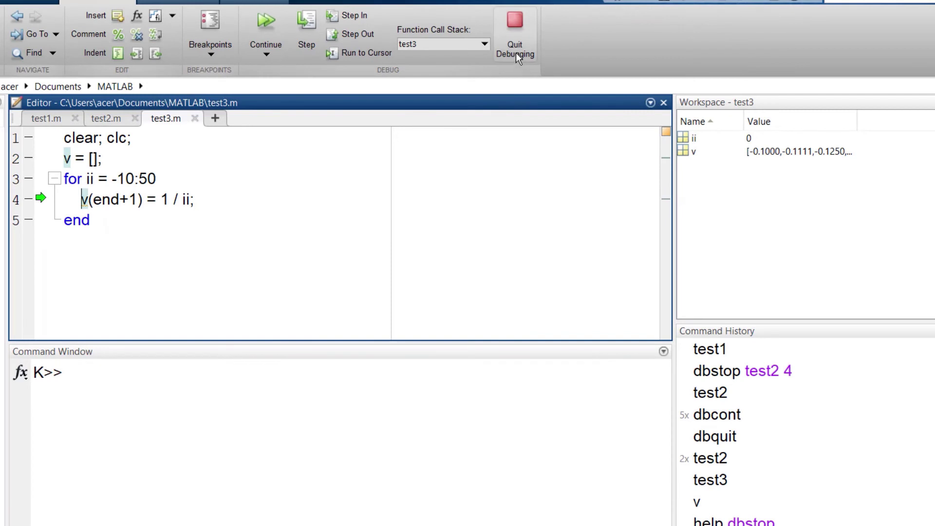
Quit debugging, add dbstop if error and if warning, and list all three with dbstatus
click(516, 53)
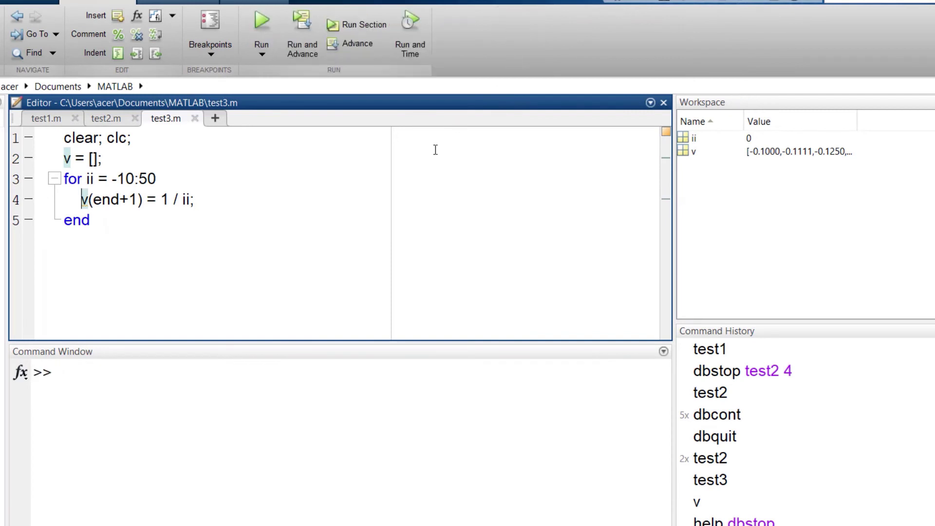
click(249, 420)
text(dbstop i)
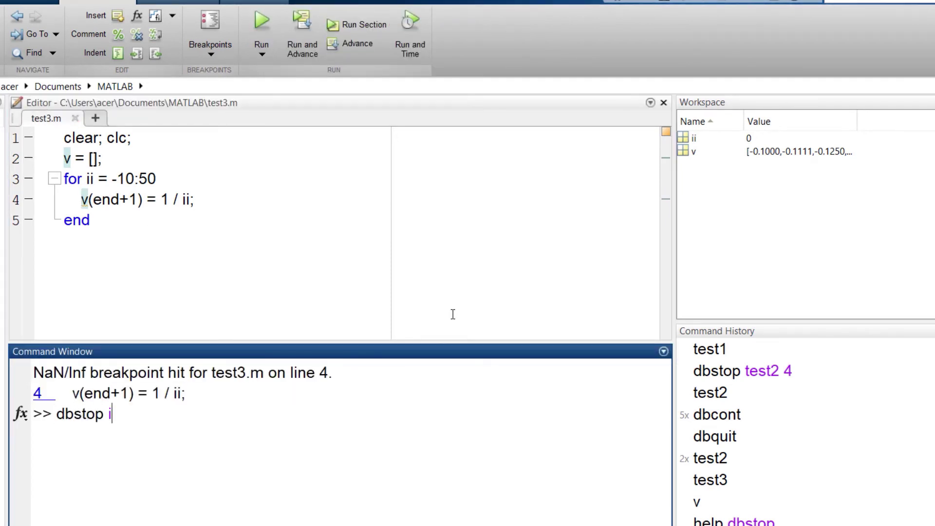
text(f error)
key(Return)
text(dbstop if warning)
key(Return)
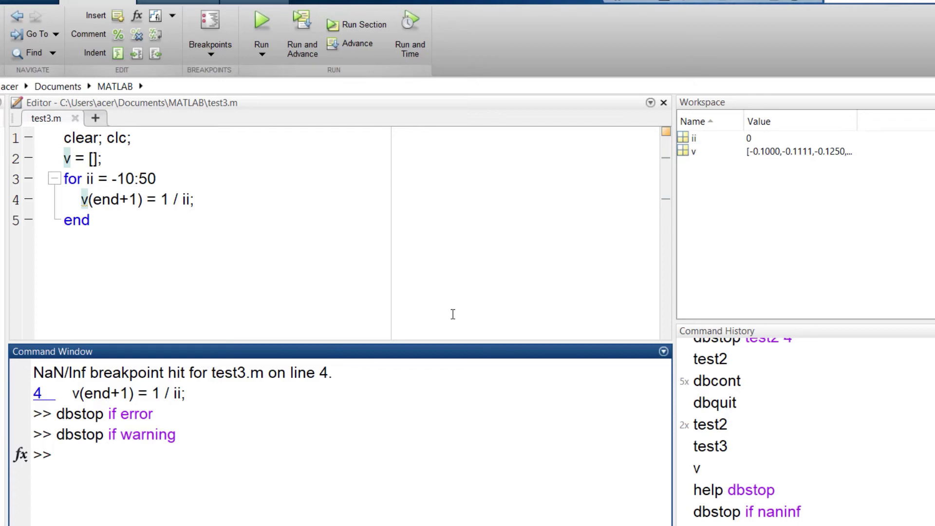
text(dbst)
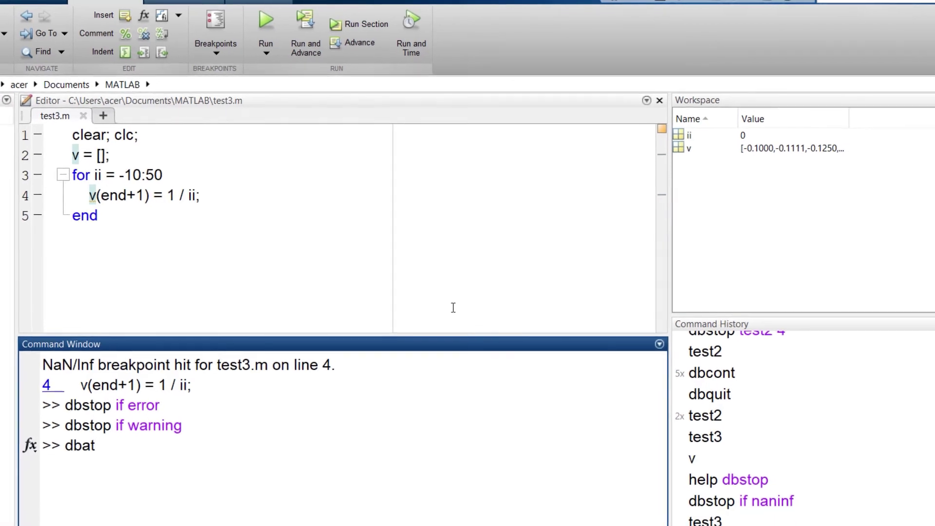
text(atus)
key(Return)
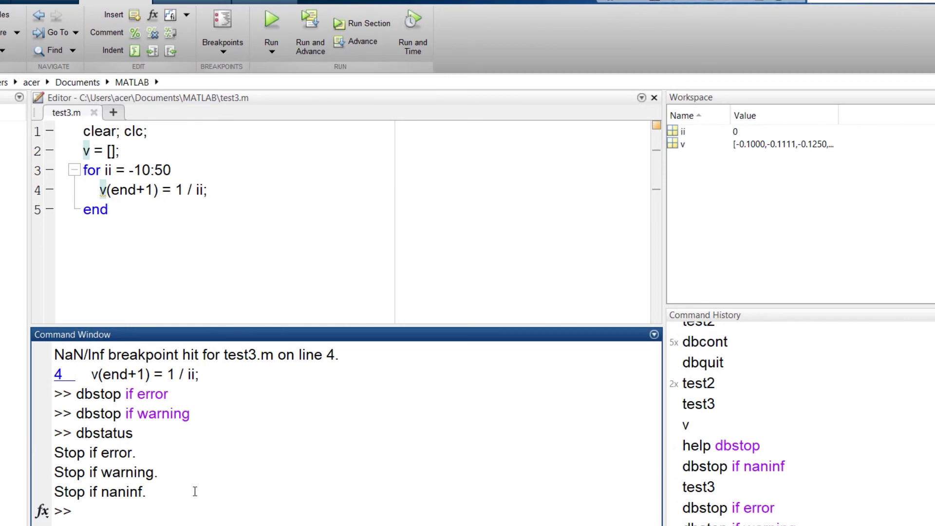
click(195, 492)
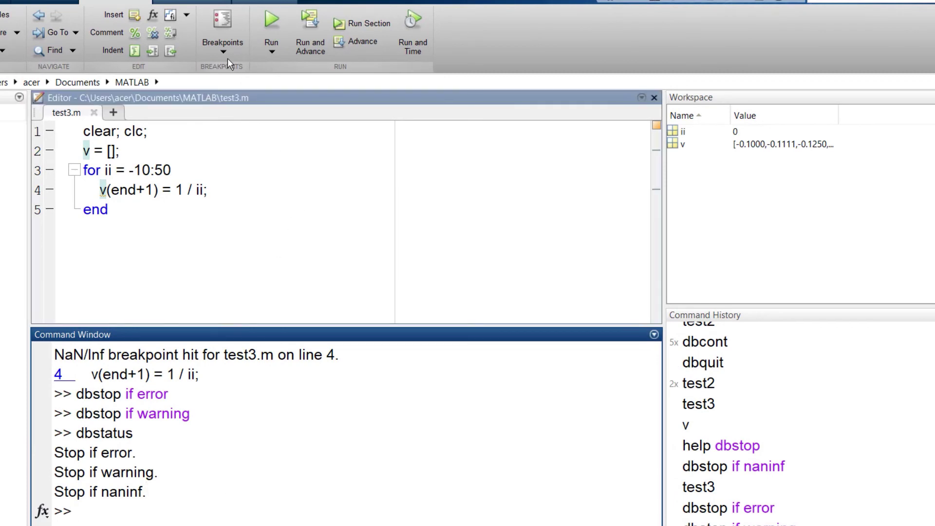
Clear all breakpoints and stop conditions via Breakpoints > Clear All, and rerun dbstatus
click(227, 54)
click(179, 409)
text(dbs)
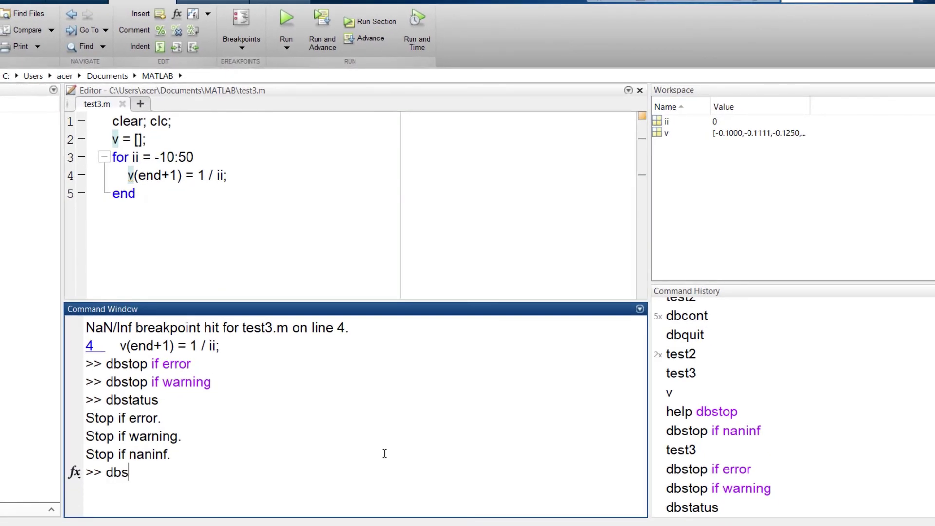
text(tatus)
key(Return)
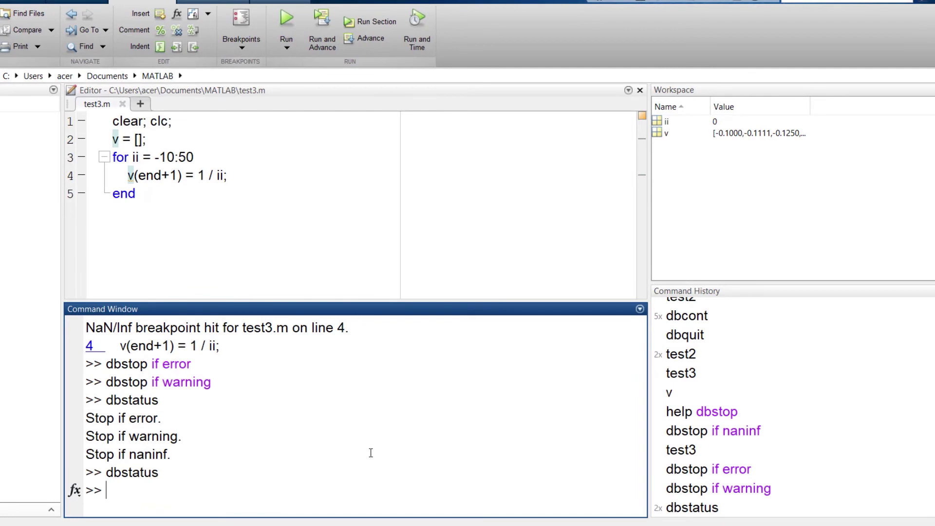